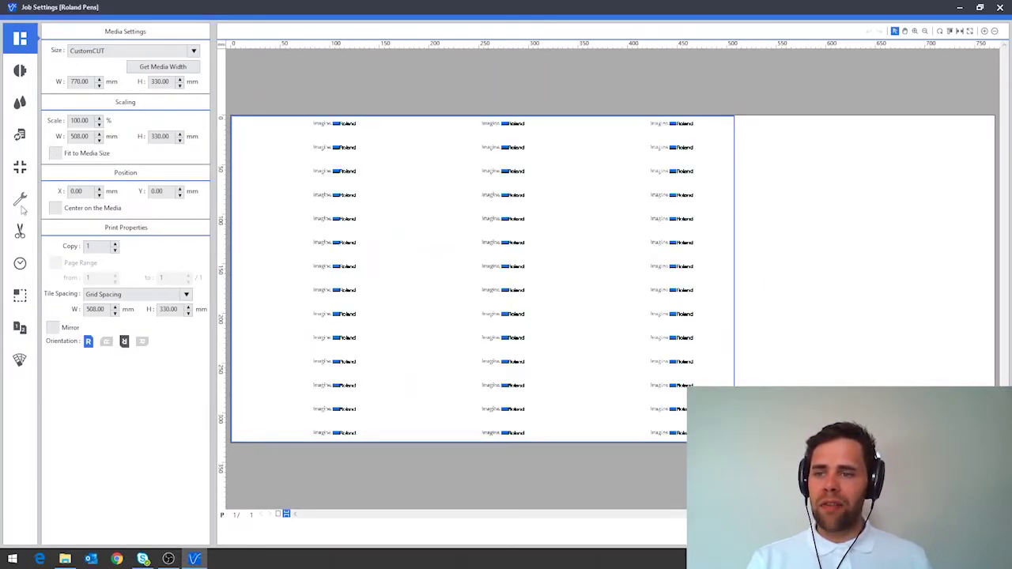
# Bring up the Clip and Tile options in the Roland Pens job settings.
pyautogui.click(22, 303)
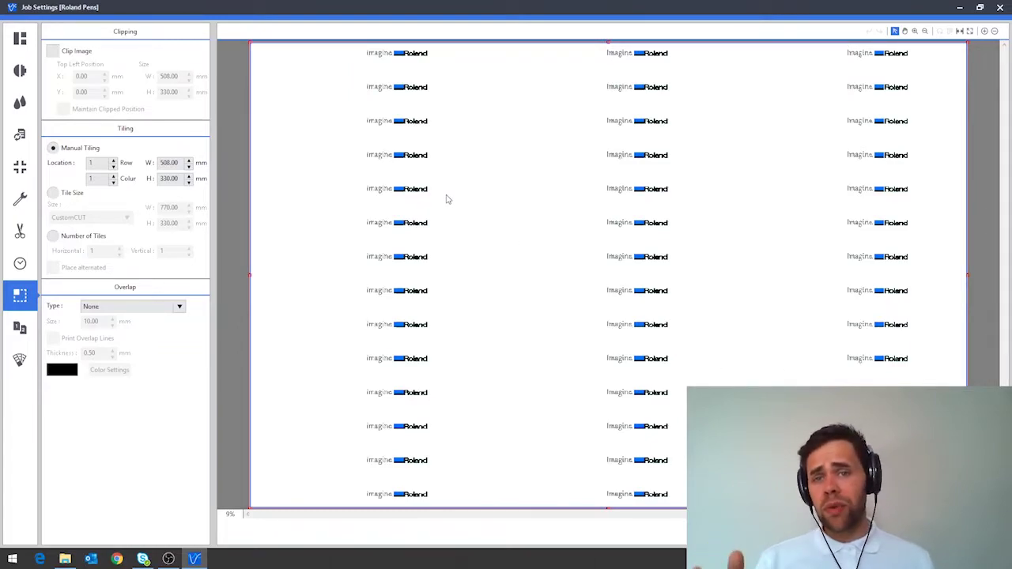
# Clip the Roland Pens image to 393.49 × 330 mm from X 75.71 mm, keeping the clipped position.
pyautogui.click(77, 52)
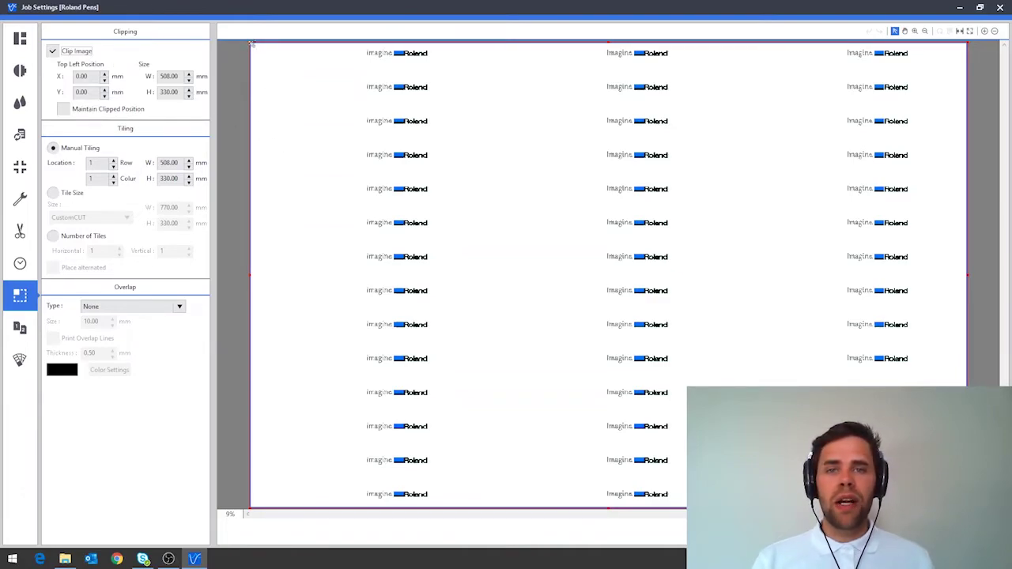
pyautogui.moveTo(249, 43); pyautogui.dragTo(343, 27)
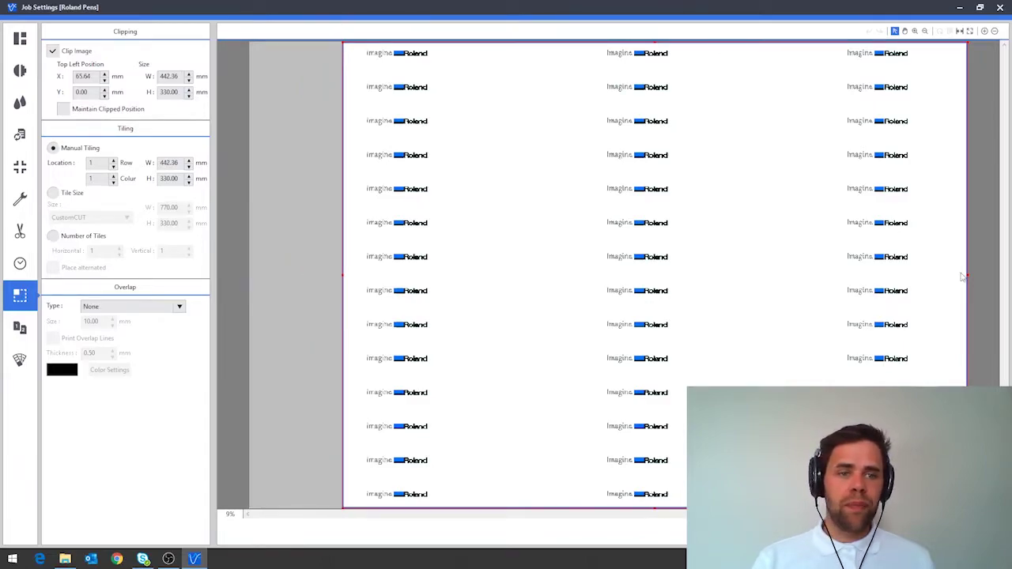
pyautogui.moveTo(968, 273); pyautogui.dragTo(912, 275)
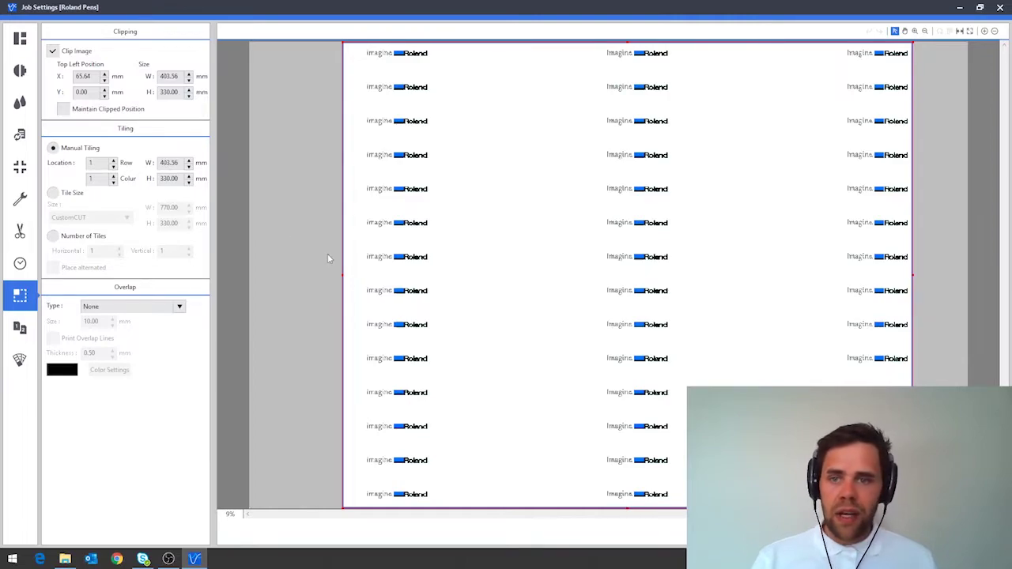
pyautogui.moveTo(343, 274); pyautogui.dragTo(355, 276)
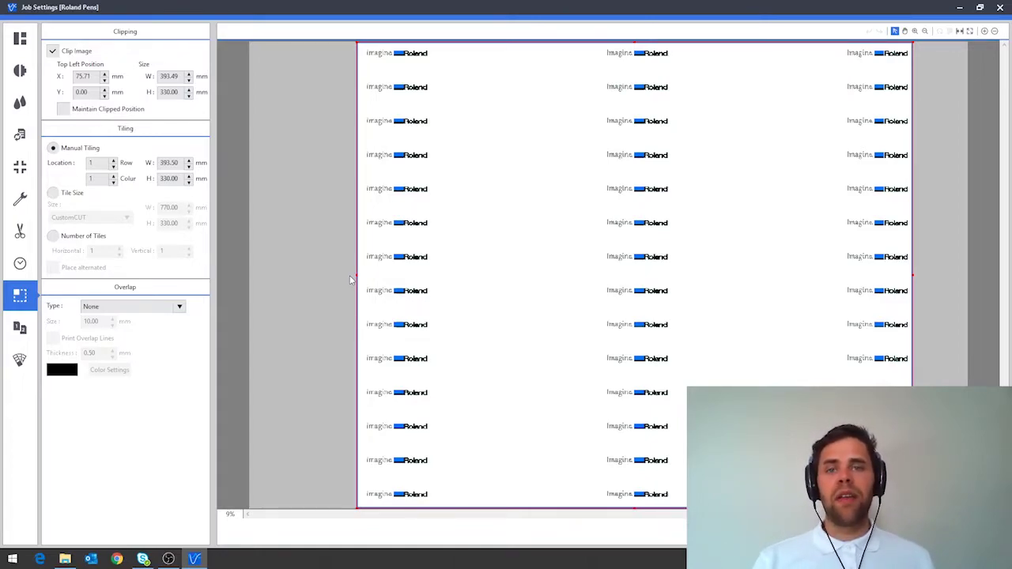
pyautogui.click(99, 112)
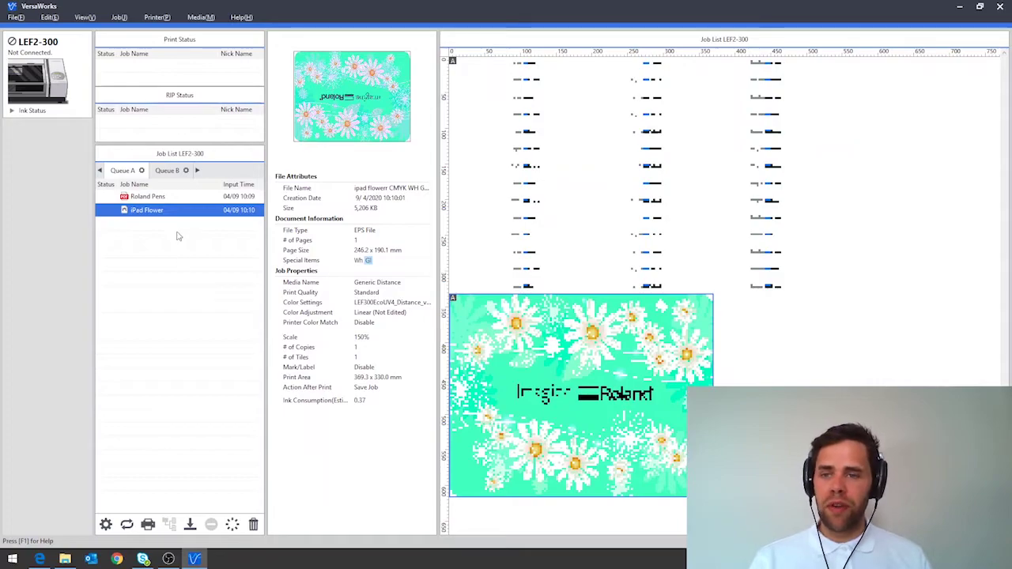
# Open the iPad Flower job's Quality settings and its Media Type list.
pyautogui.doubleClick(158, 209)
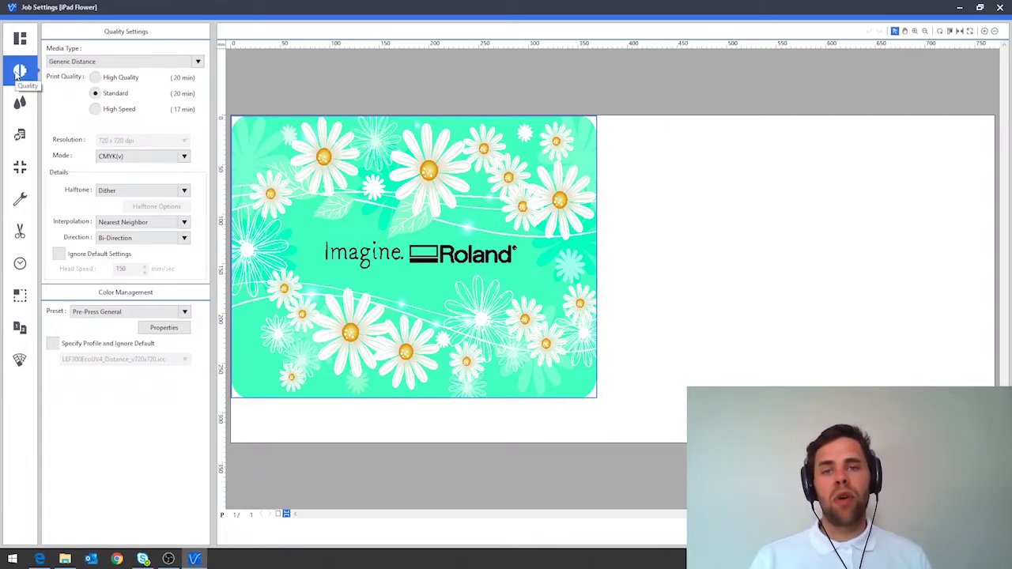
pyautogui.click(86, 64)
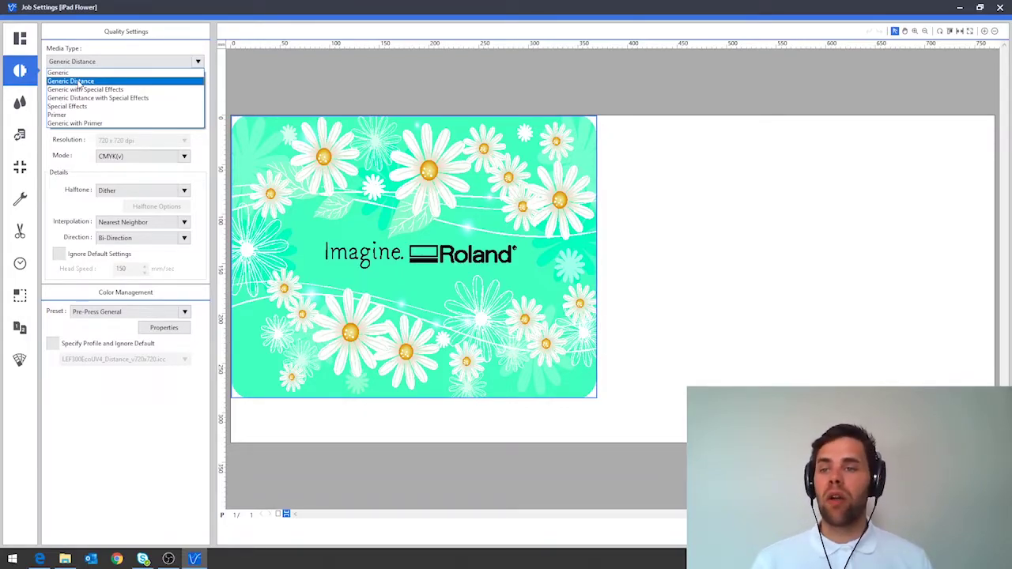
# Keep Generic Distance as the iPad Flower job's media type.
pyautogui.click(79, 82)
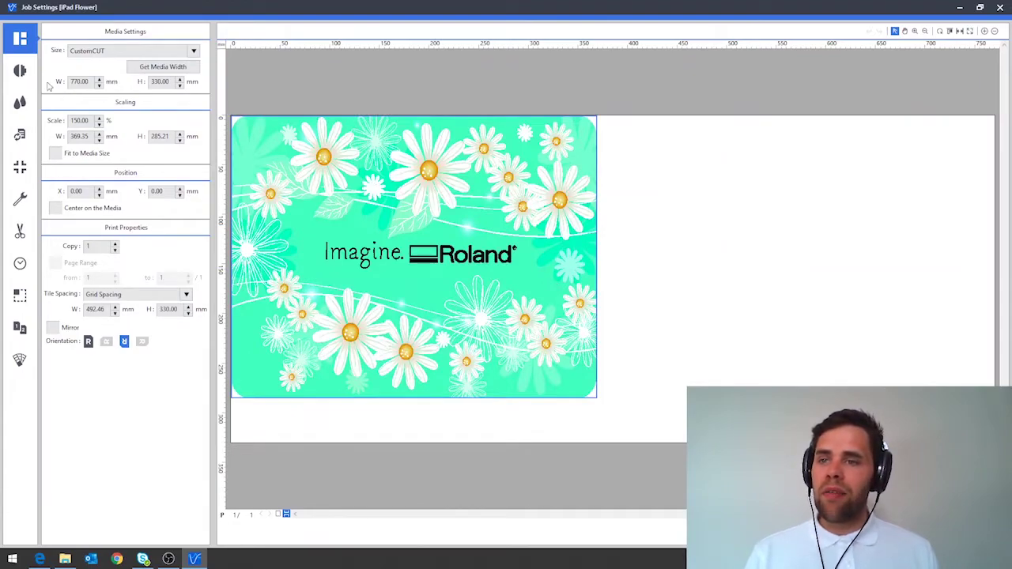
# Set the iPad Flower job's mode to White(v), then its media type to Special Effects.
pyautogui.click(20, 71)
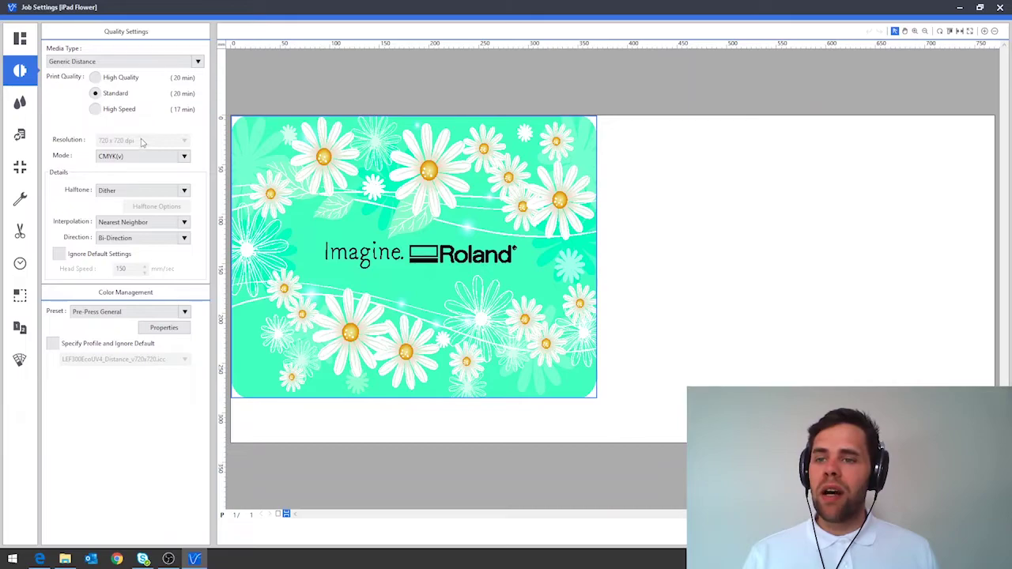
pyautogui.click(116, 157)
pyautogui.click(118, 202)
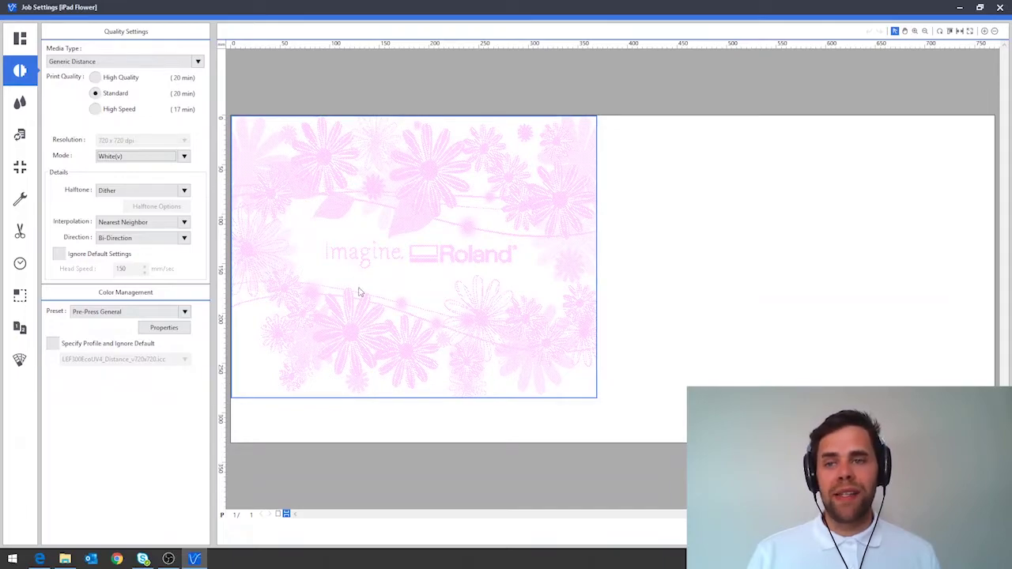
pyautogui.click(73, 62)
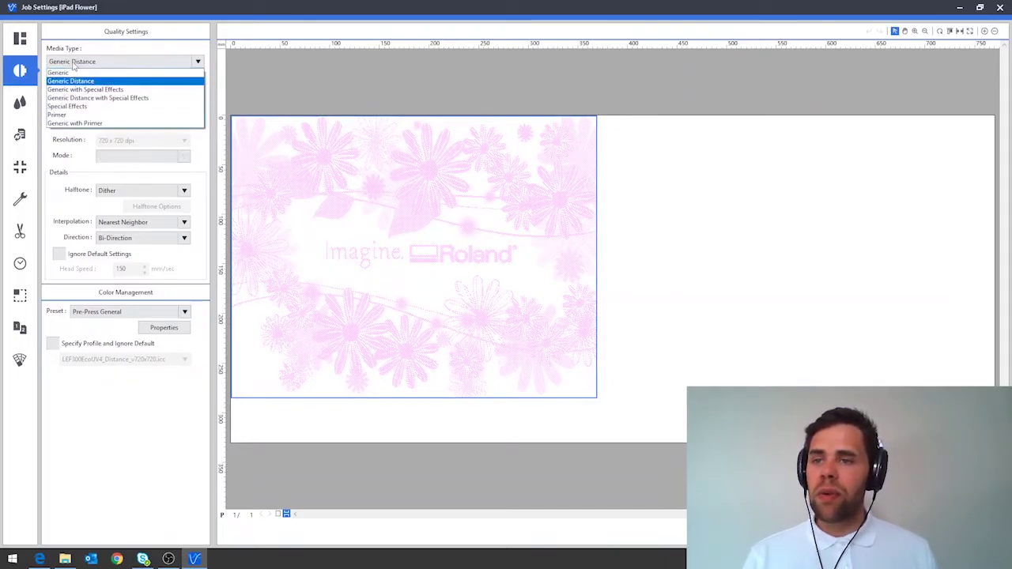
pyautogui.click(67, 106)
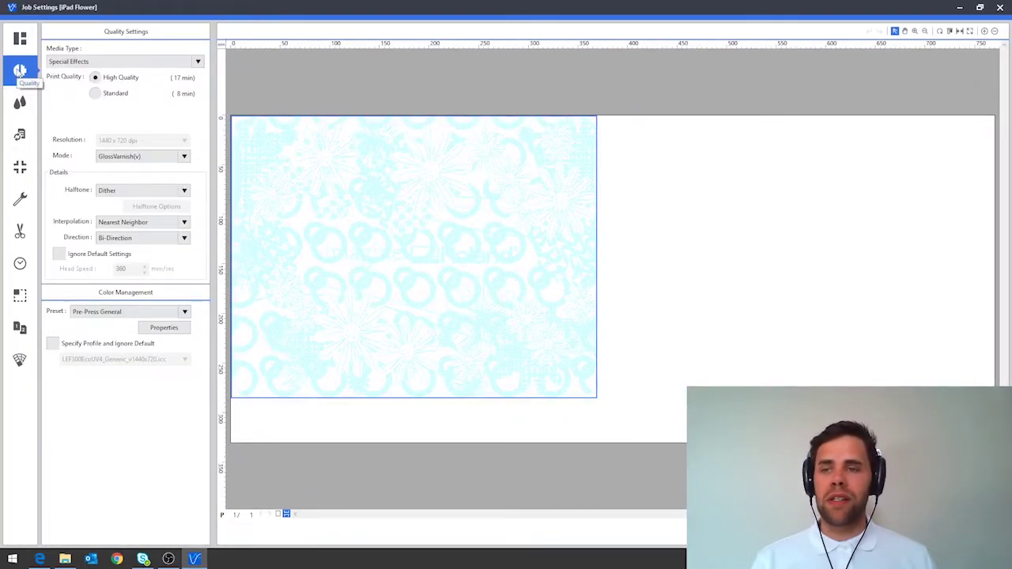
# Change the iPad Flower job's print mode to Embossing(v) and show its Operation settings.
pyautogui.click(84, 62)
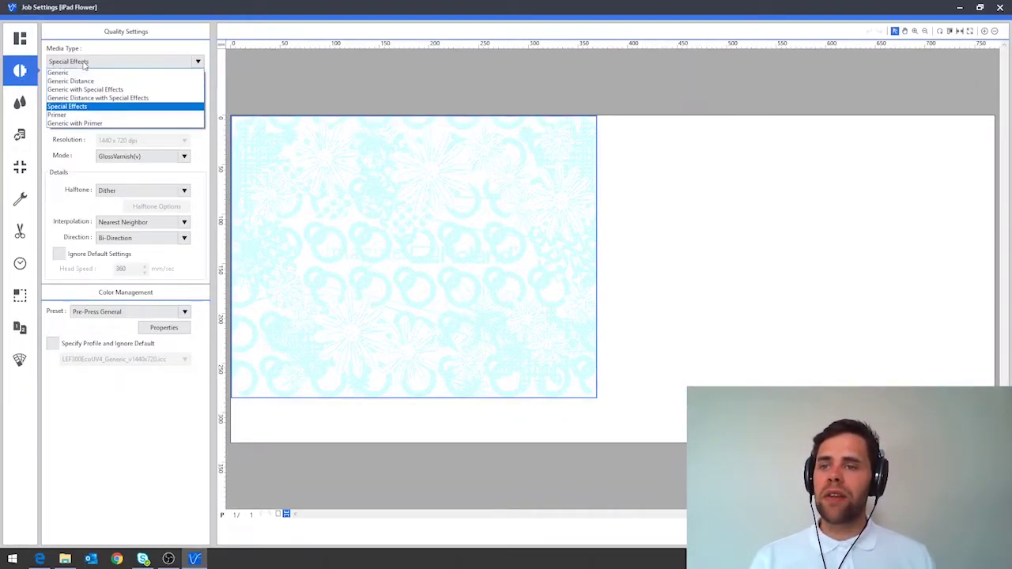
pyautogui.click(72, 66)
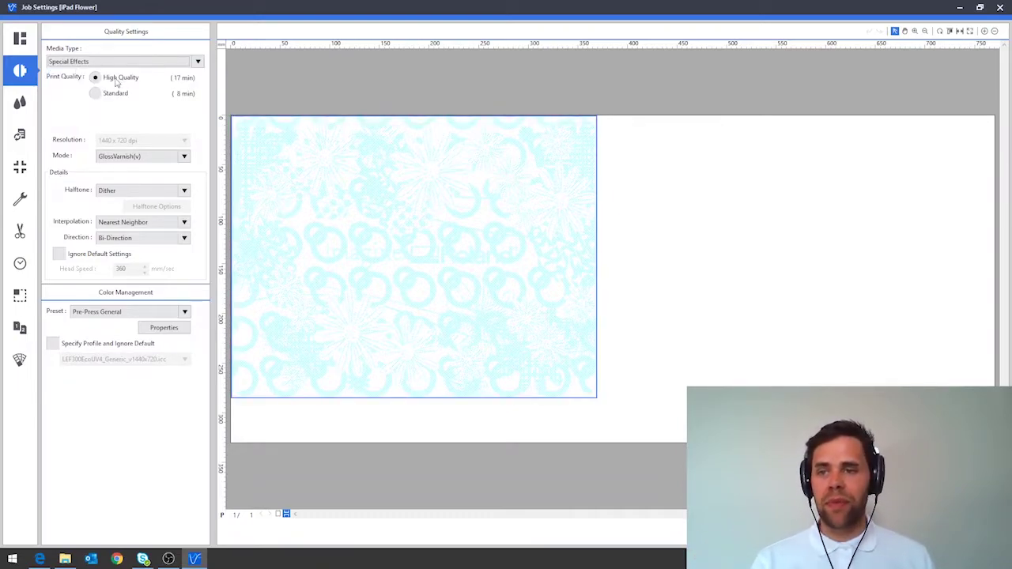
pyautogui.click(145, 159)
pyautogui.click(136, 183)
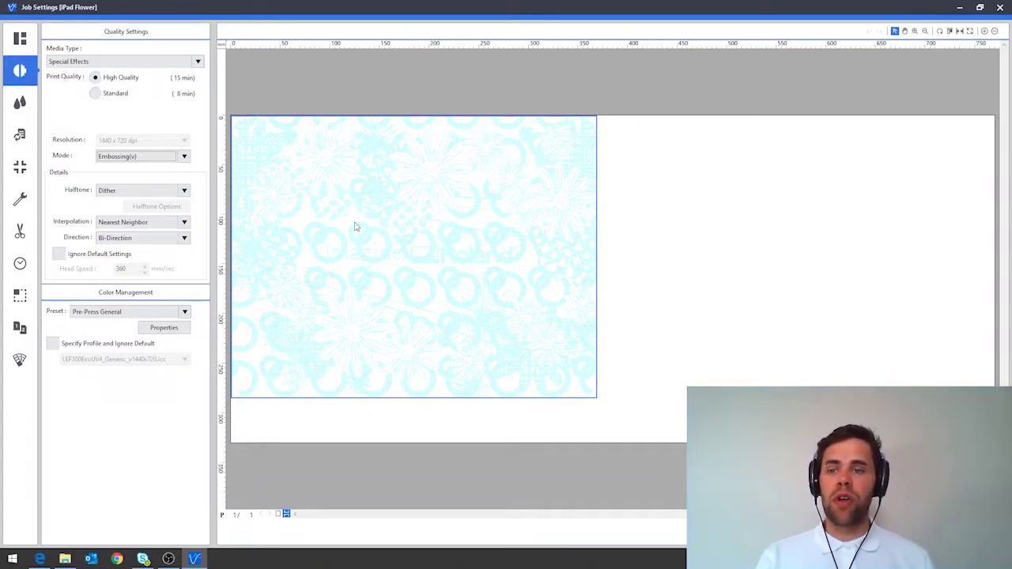
pyautogui.click(18, 204)
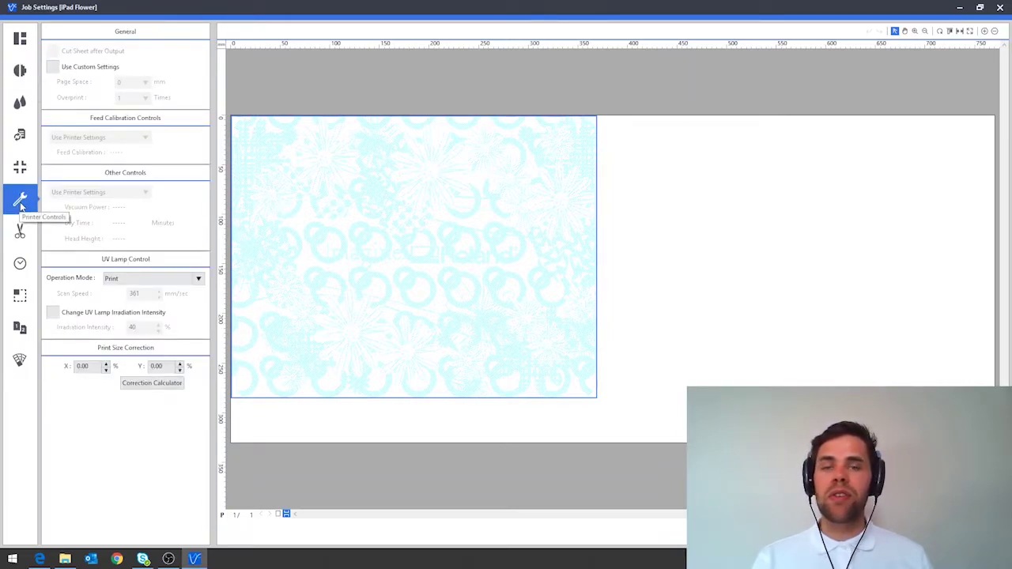
# Enable Use Custom Settings and bring up the Overprint count choices.
pyautogui.click(52, 68)
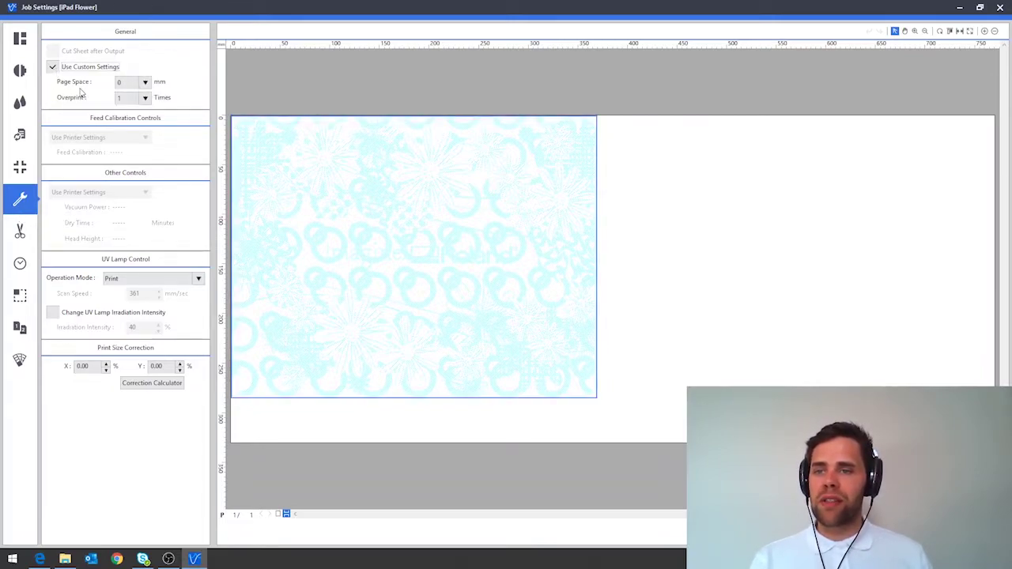
pyautogui.click(120, 99)
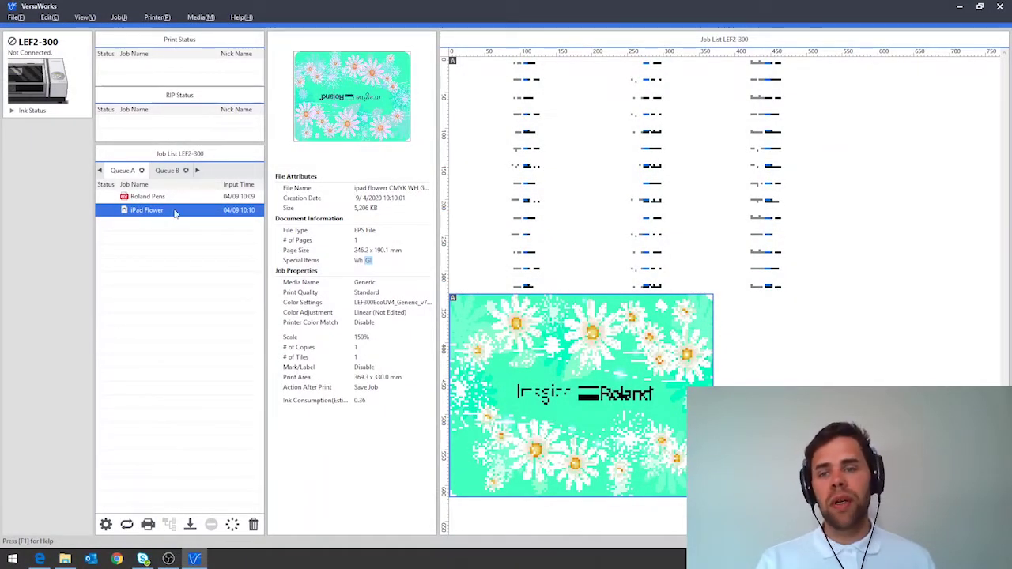
# Duplicate the iPad Flower job and rename the copy 'iPad Flower Gloss'.
pyautogui.rightClick(160, 215)
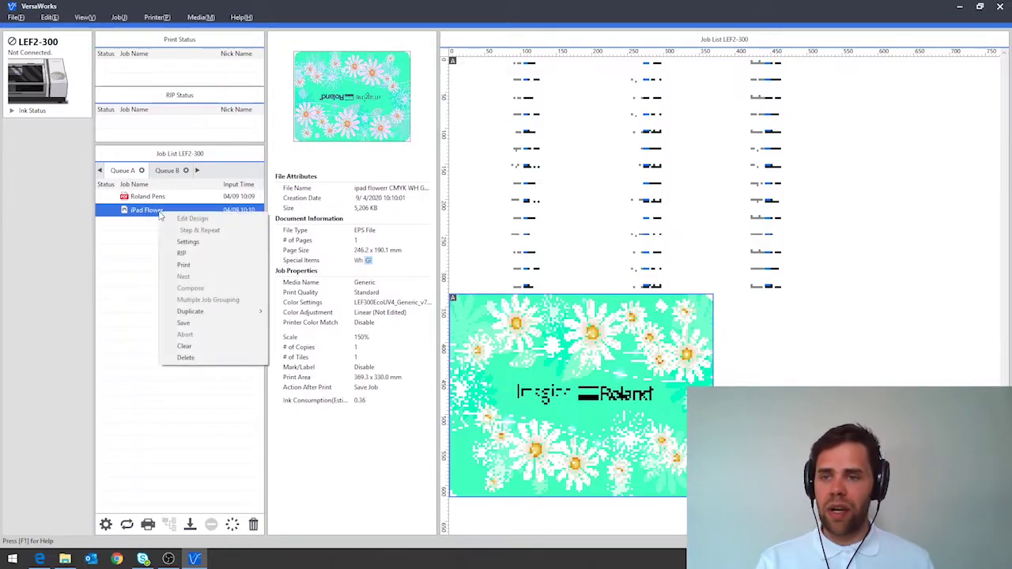
pyautogui.moveTo(217, 316)
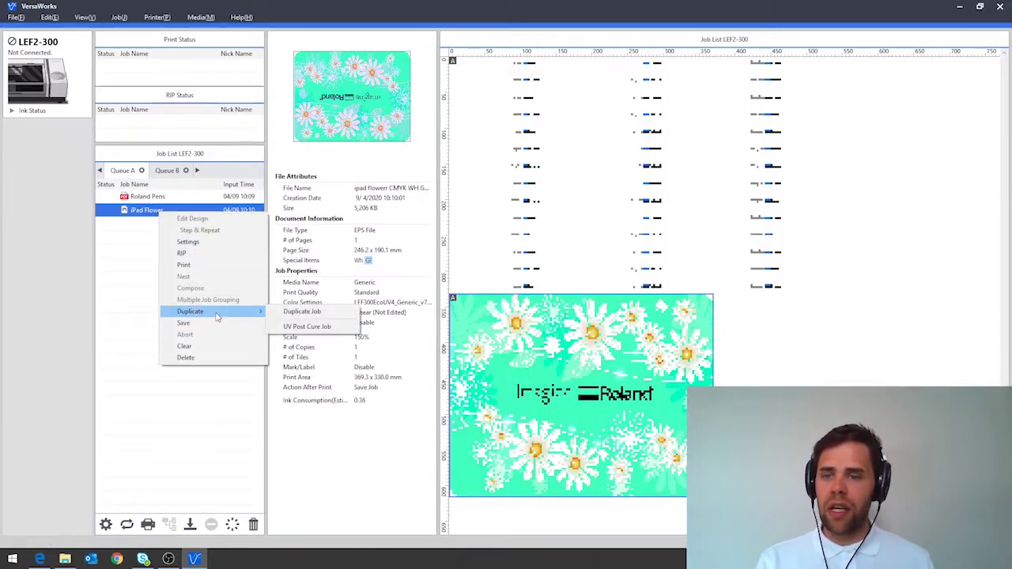
pyautogui.click(316, 313)
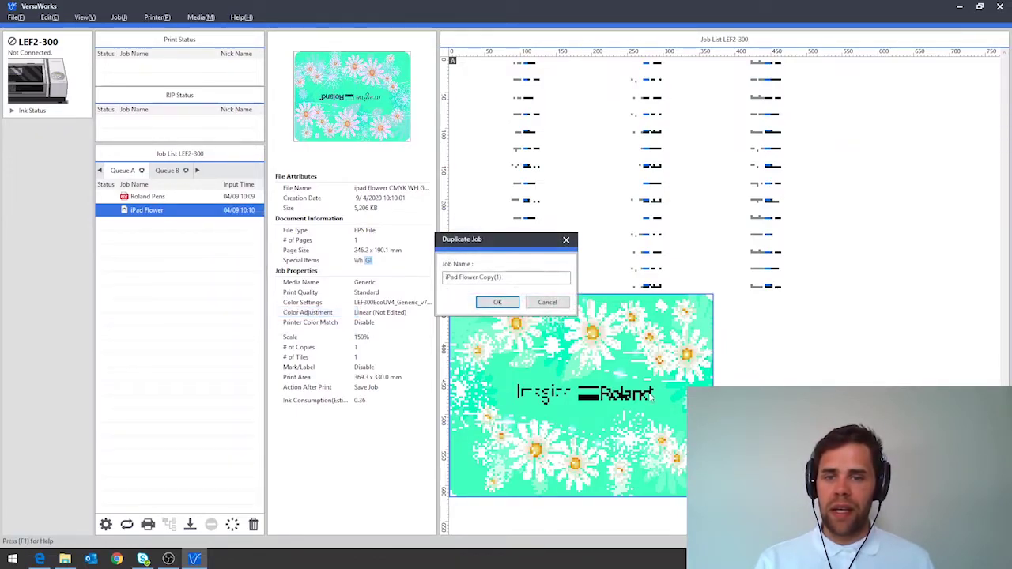
pyautogui.moveTo(504, 277); pyautogui.dragTo(478, 276)
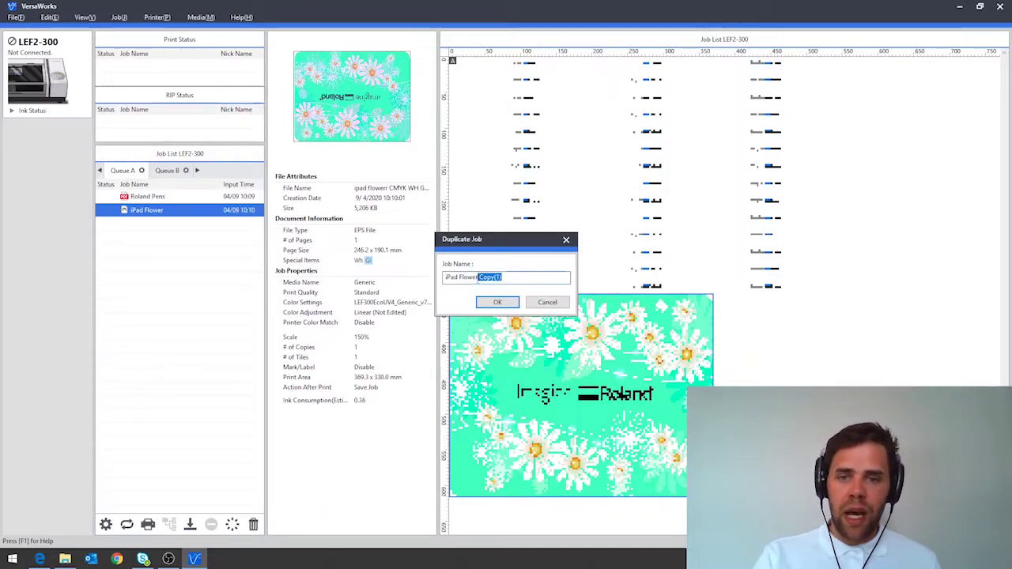
pyautogui.press('BackSpace')
pyautogui.write('G')
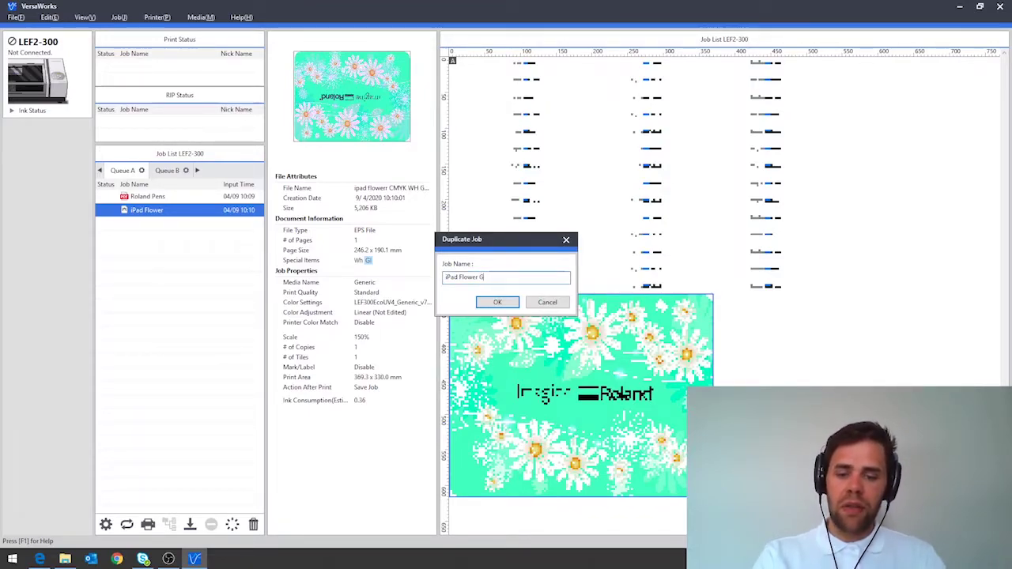
pyautogui.write('loss')
pyautogui.press('Return')
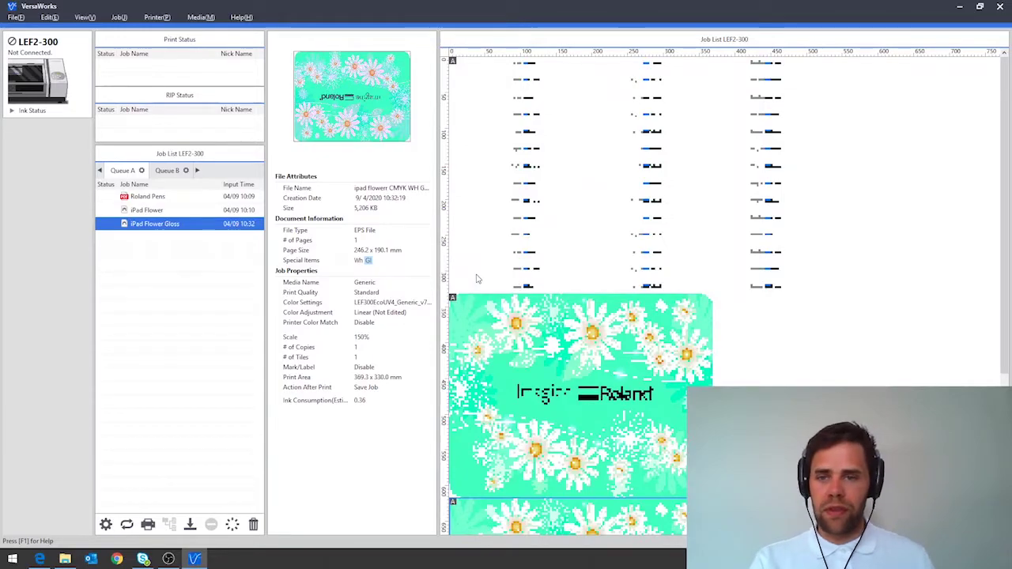
pyautogui.click(158, 210)
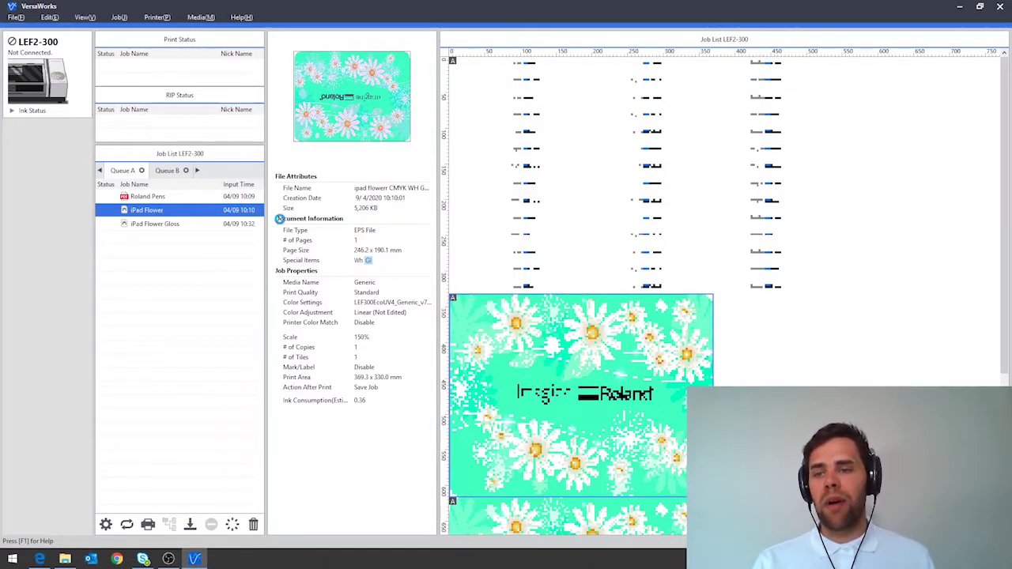
# Switch the original iPad Flower job's print mode to White->CMYK(v).
pyautogui.doubleClick(314, 219)
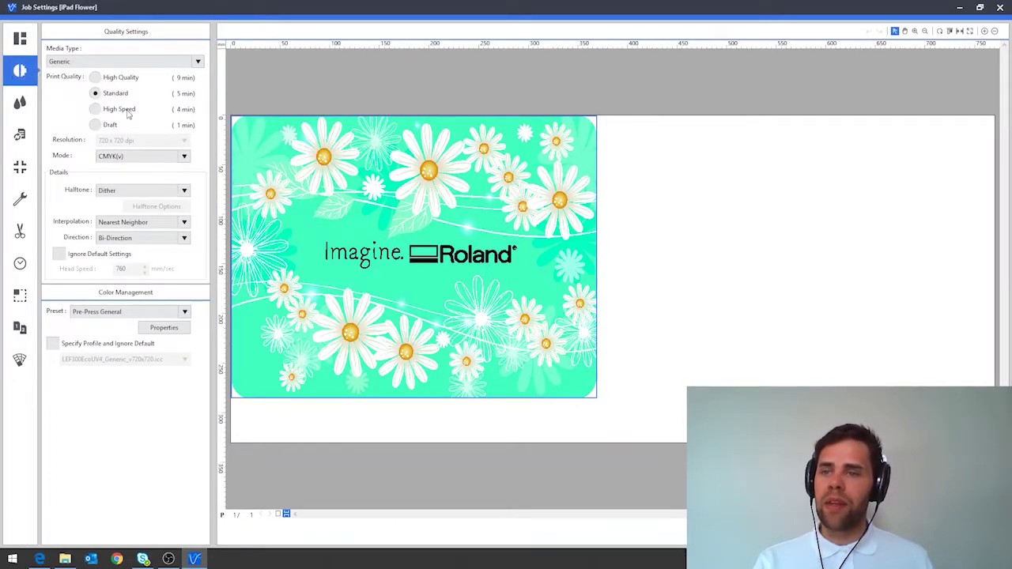
pyautogui.click(123, 156)
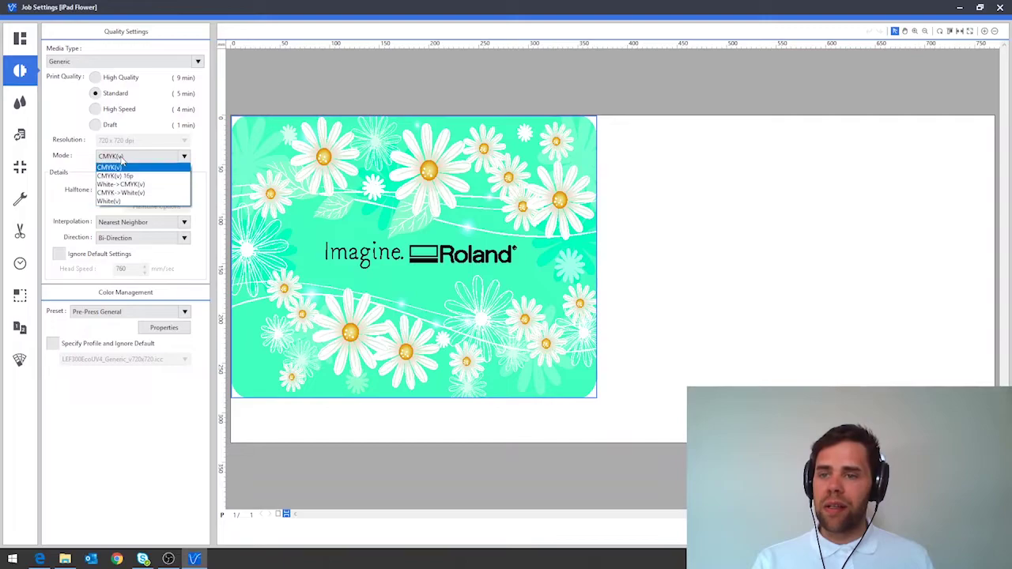
pyautogui.click(125, 184)
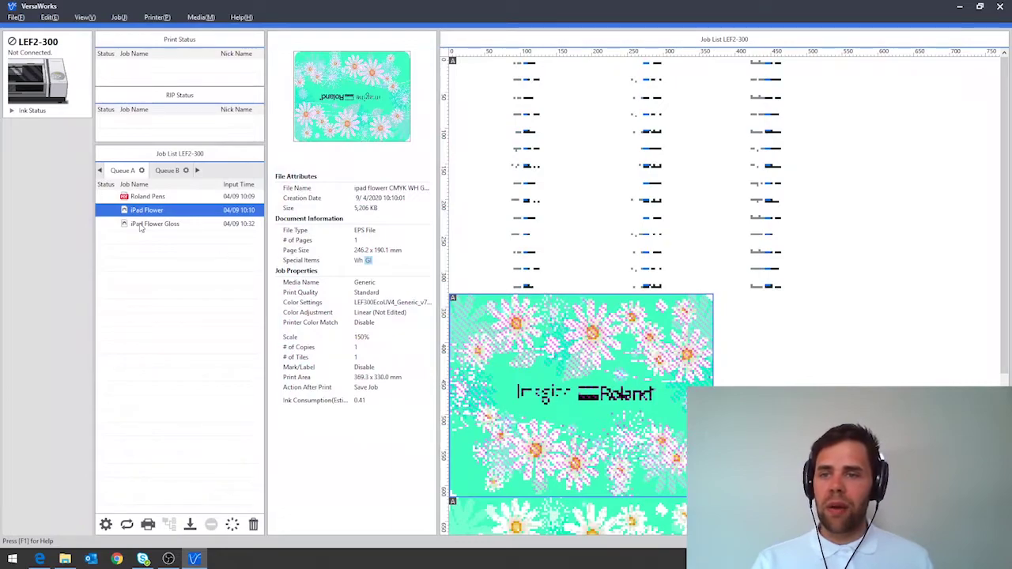
pyautogui.click(150, 226)
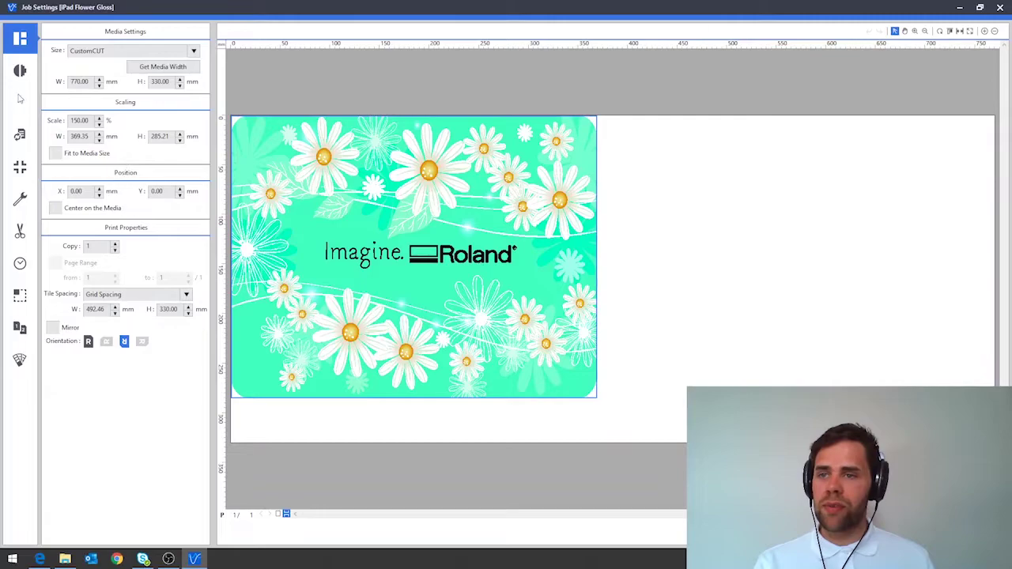
# Give iPad Flower Gloss Special Effects media and GlossVarnish(v) mode, then apply the settings.
pyautogui.click(16, 73)
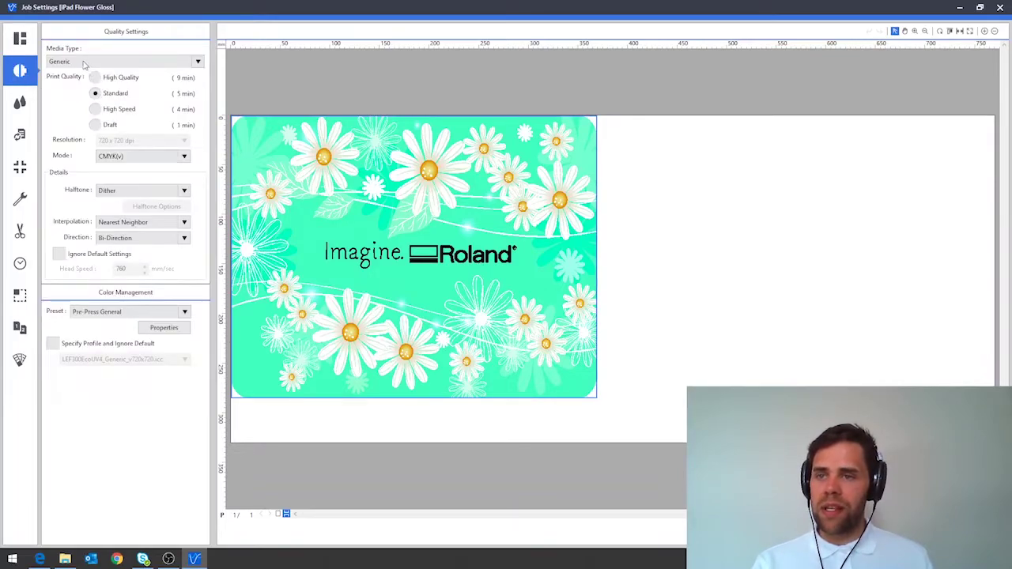
pyautogui.click(84, 62)
pyautogui.click(158, 106)
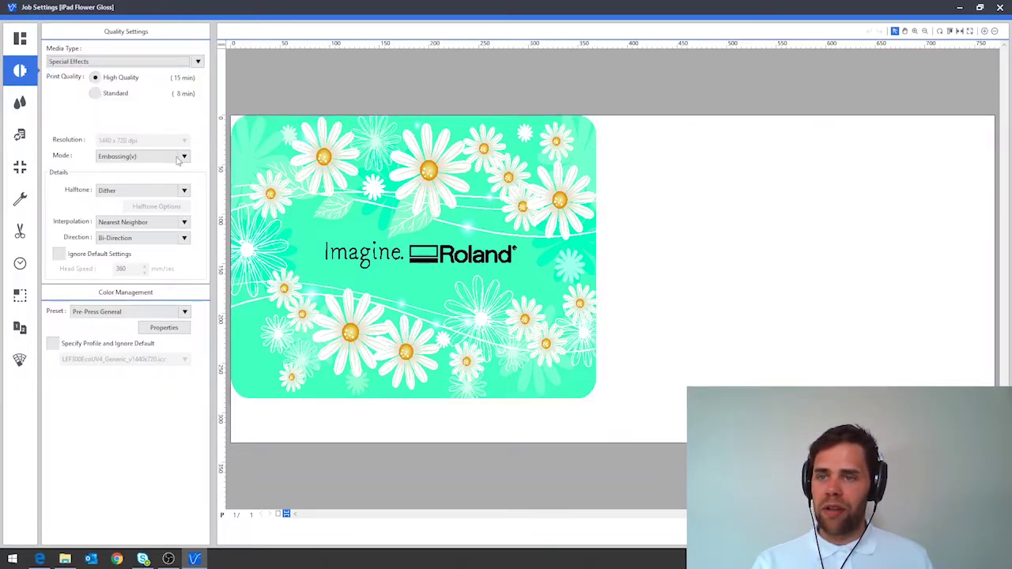
pyautogui.click(124, 156)
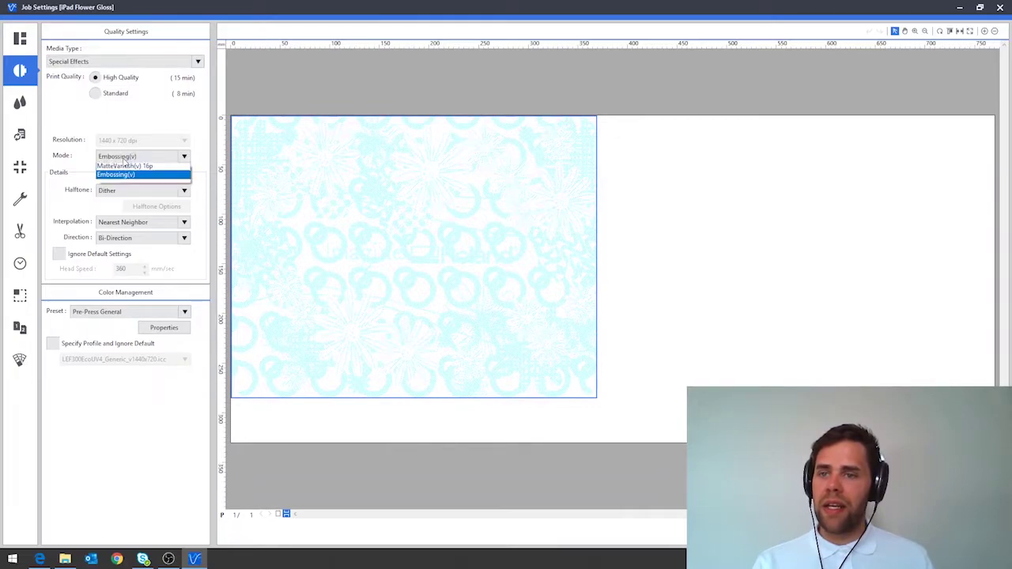
pyautogui.click(127, 169)
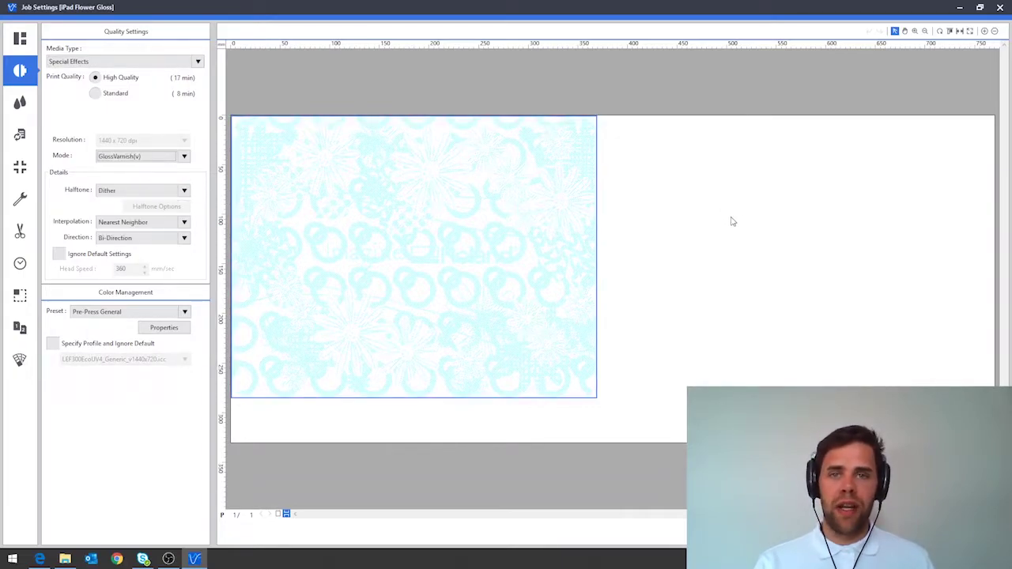
pyautogui.press('Return')
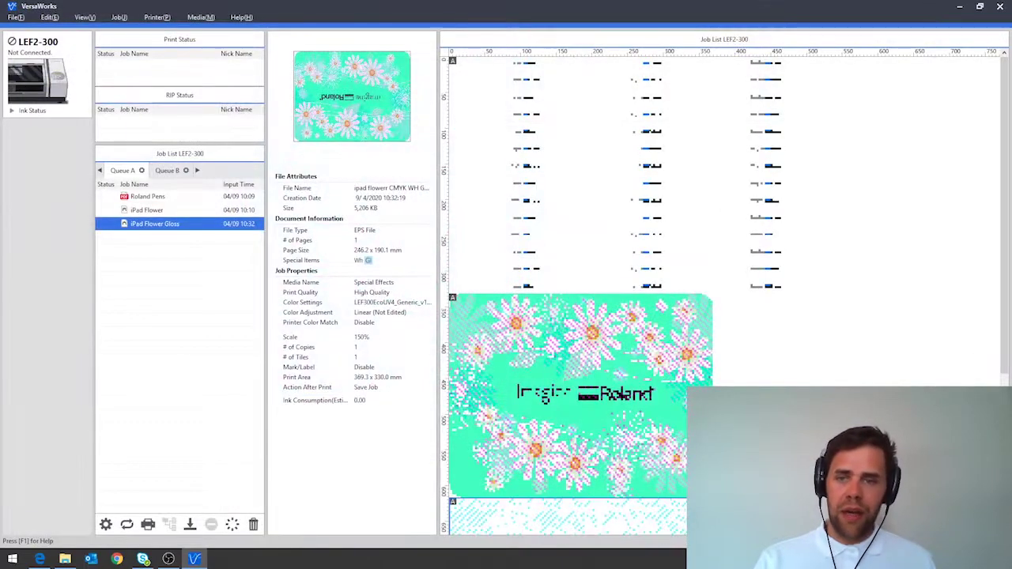
# Select iPad Flower and iPad Flower Gloss together and merge them with Multiple Job Grouping.
pyautogui.click(153, 209)
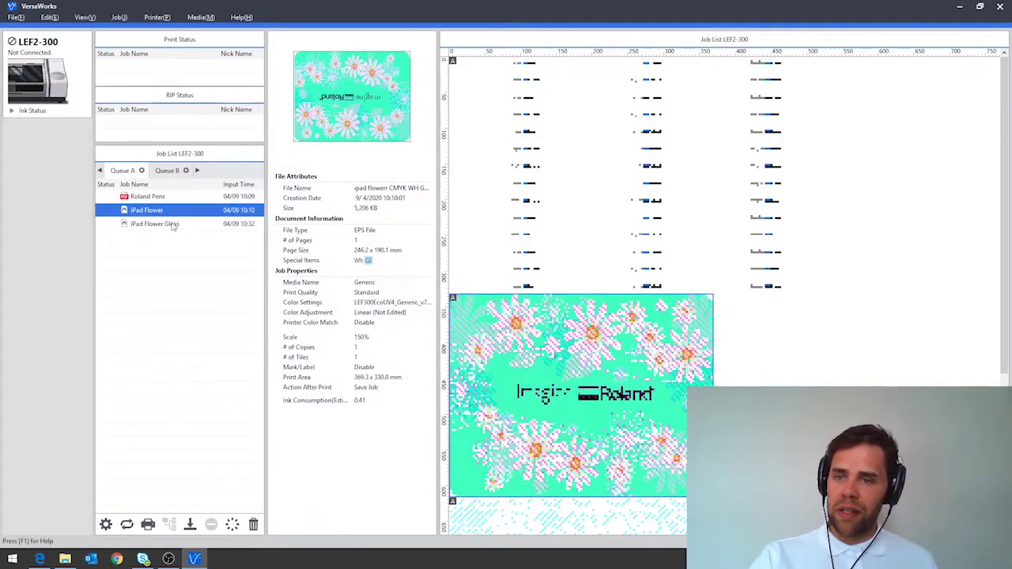
pyautogui.keyDown('shift'); pyautogui.click(172, 225); pyautogui.keyUp('shift')
pyautogui.rightClick(173, 226)
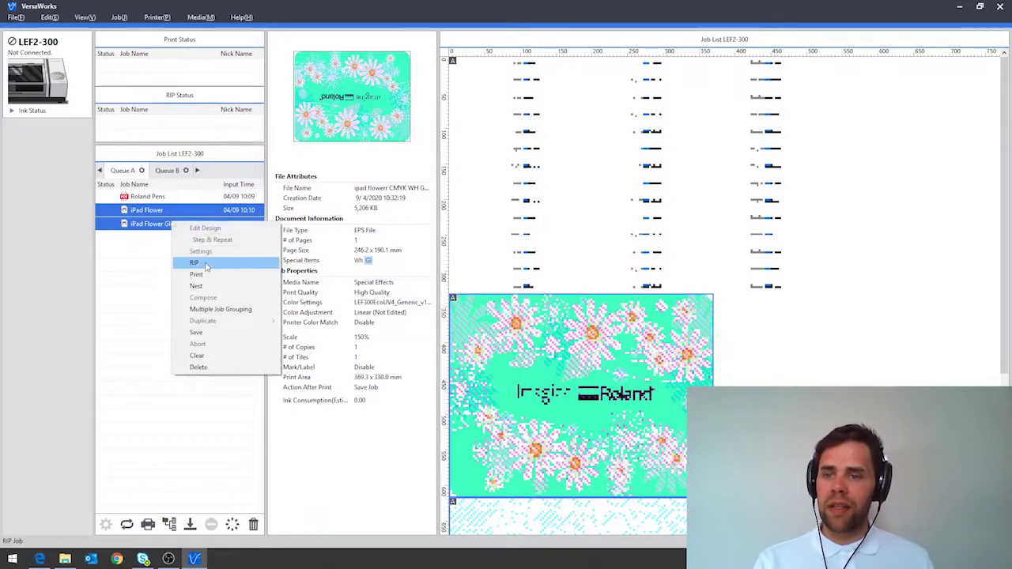
pyautogui.click(225, 309)
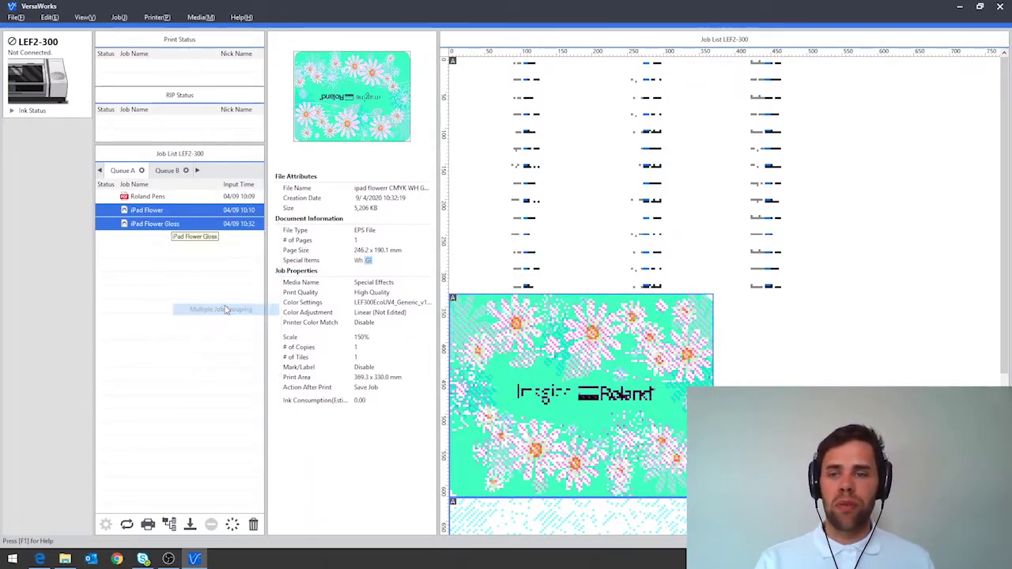